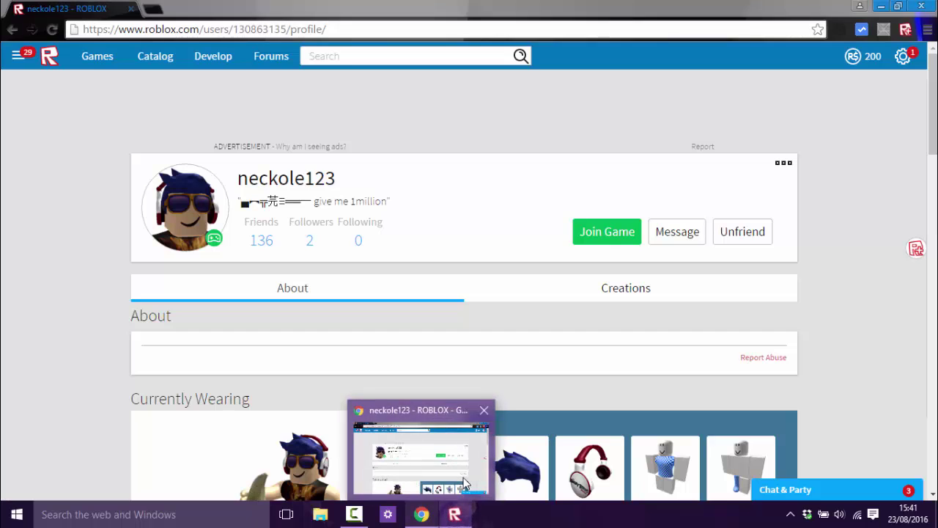
# - Switch to the running Roblox game and walk the robot avatar to the Wood R Us store
pyautogui.rightClick(454, 516)
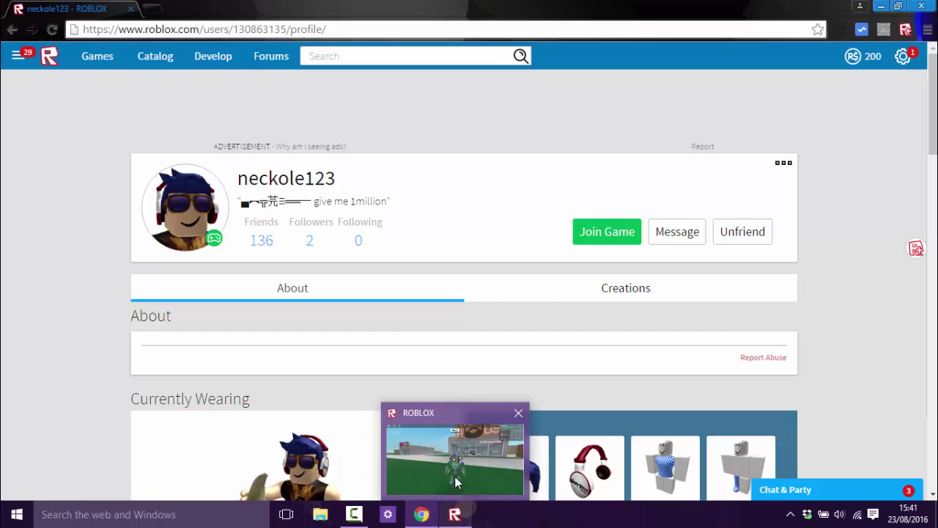
pyautogui.click(454, 476)
pyautogui.moveTo(453, 445); pyautogui.dragTo(519, 308)
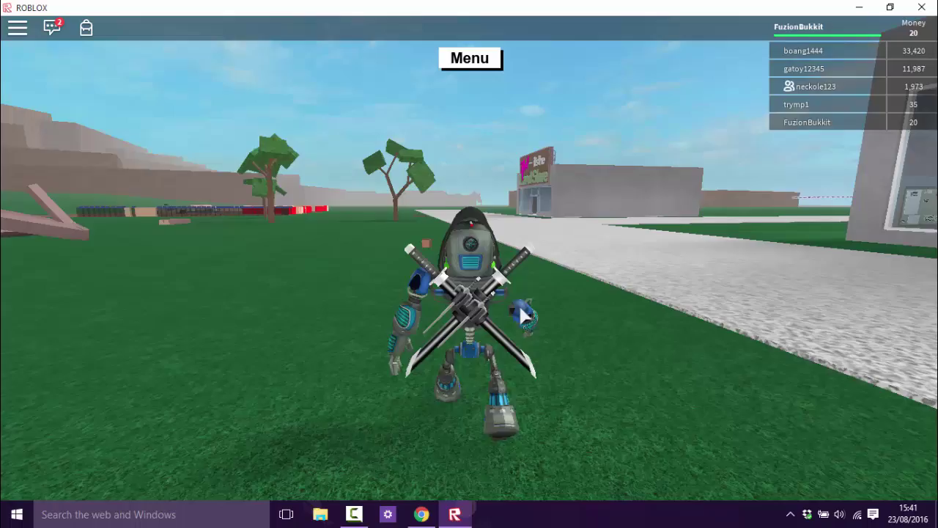
pyautogui.press('s')
pyautogui.press('a')
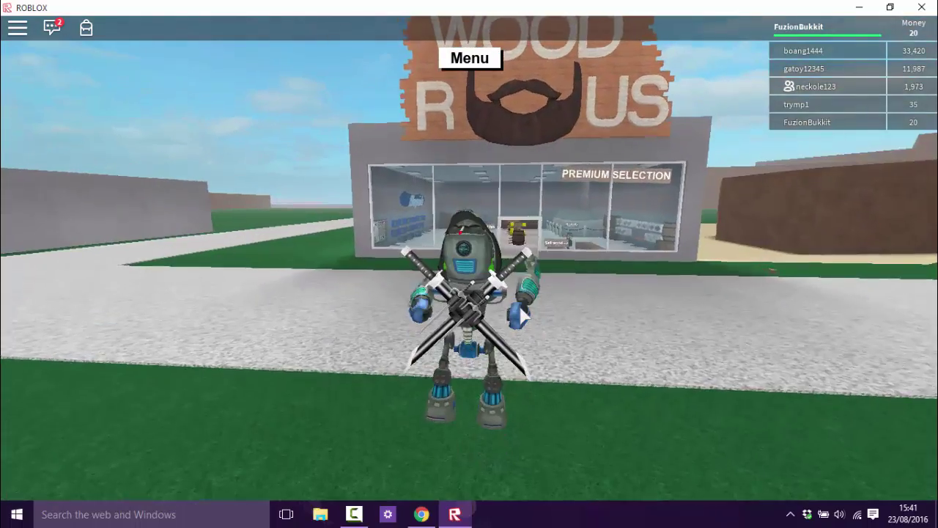
pyautogui.press('s')
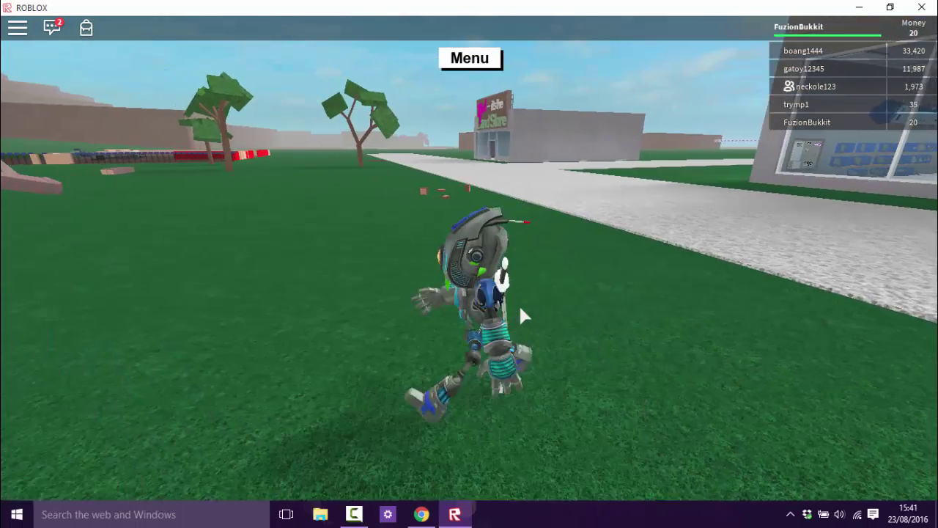
pyautogui.press('w')
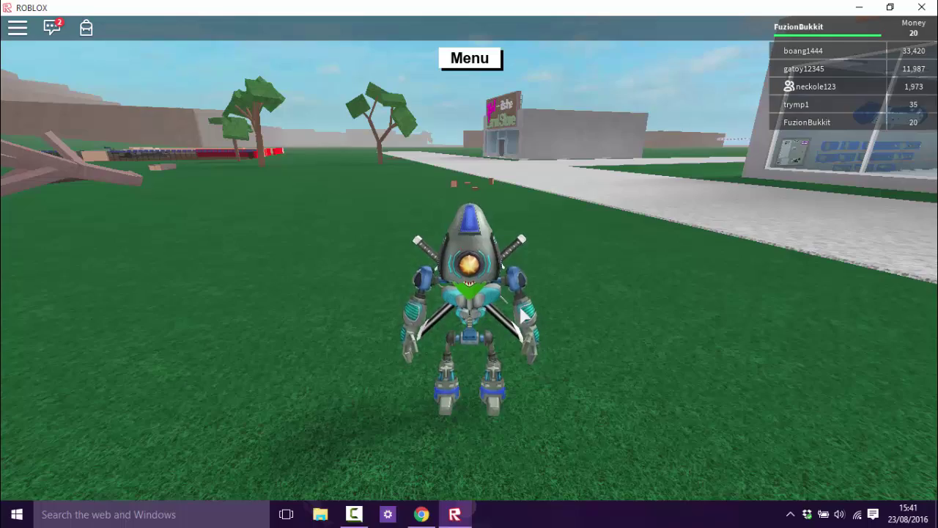
pyautogui.scroll(5, 523, 315)
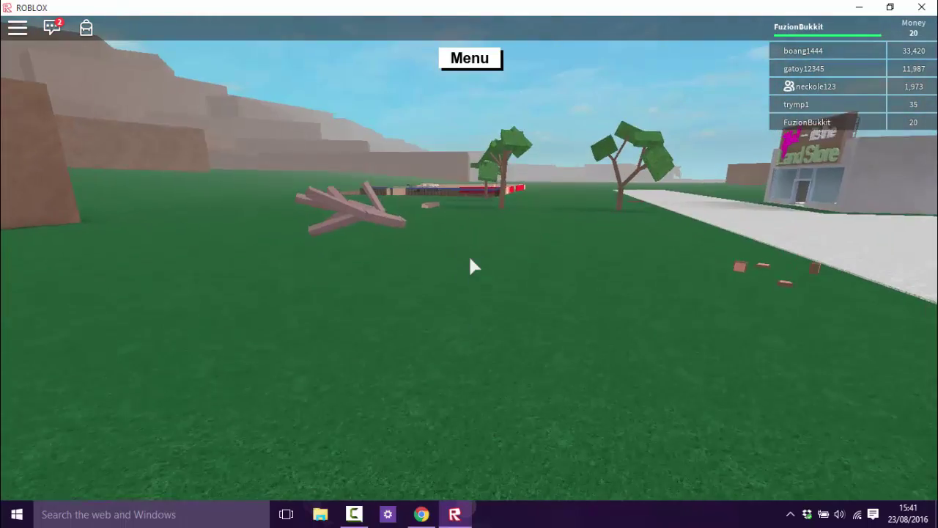
pyautogui.press('w')
pyautogui.press('w')
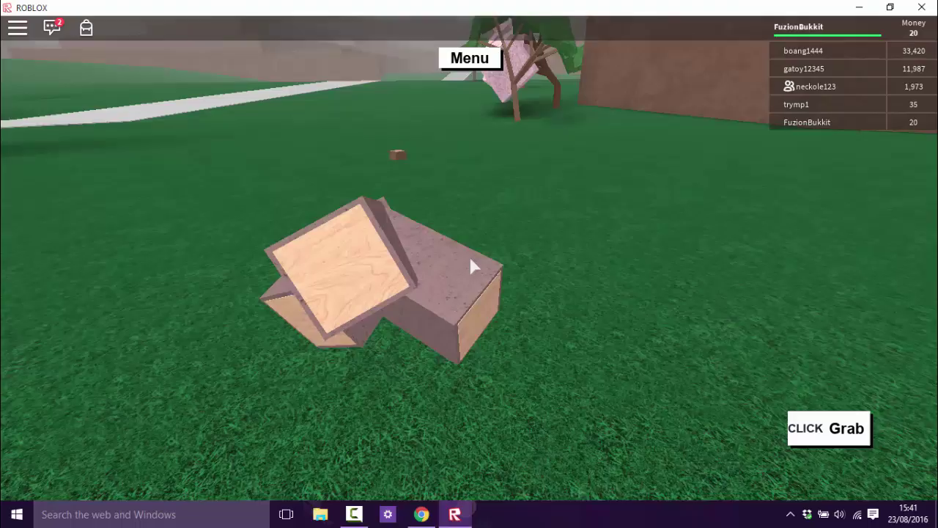
pyautogui.press('w')
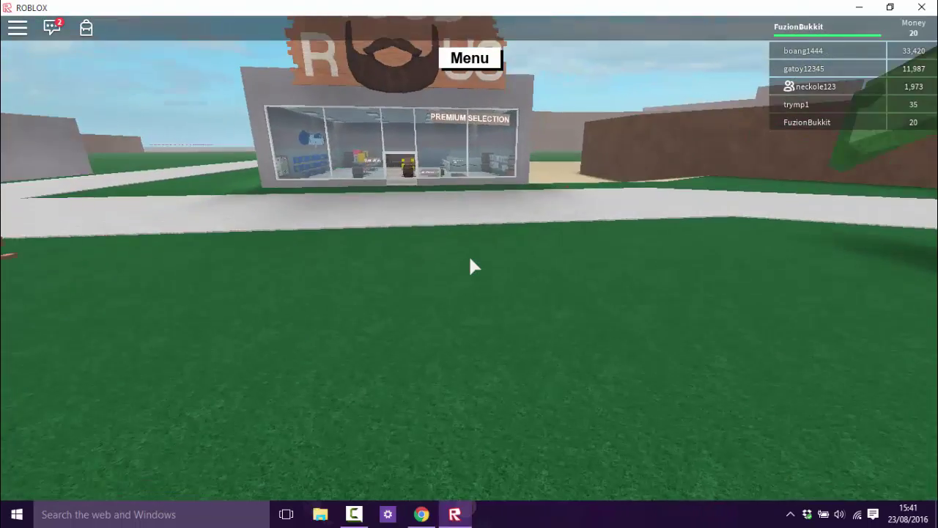
pyautogui.press('w')
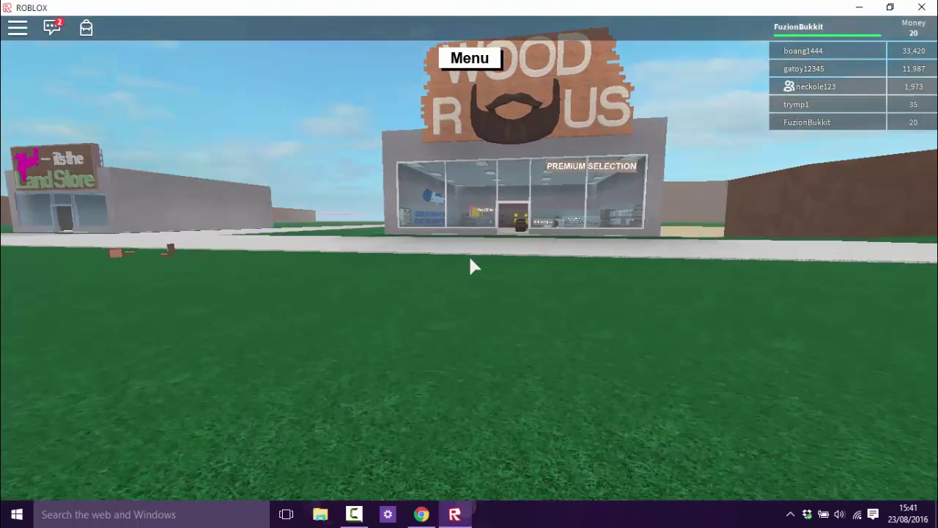
pyautogui.scroll(-3, 476, 263)
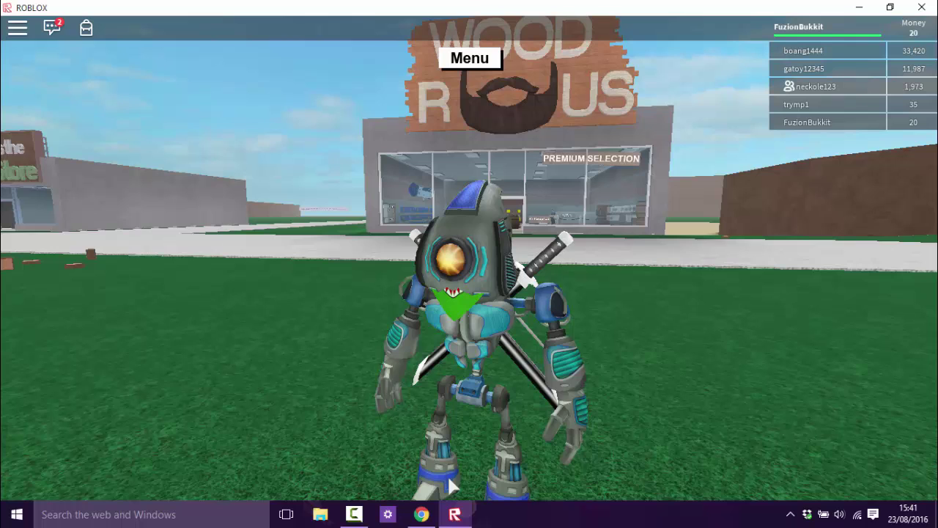
pyautogui.moveTo(421, 514)
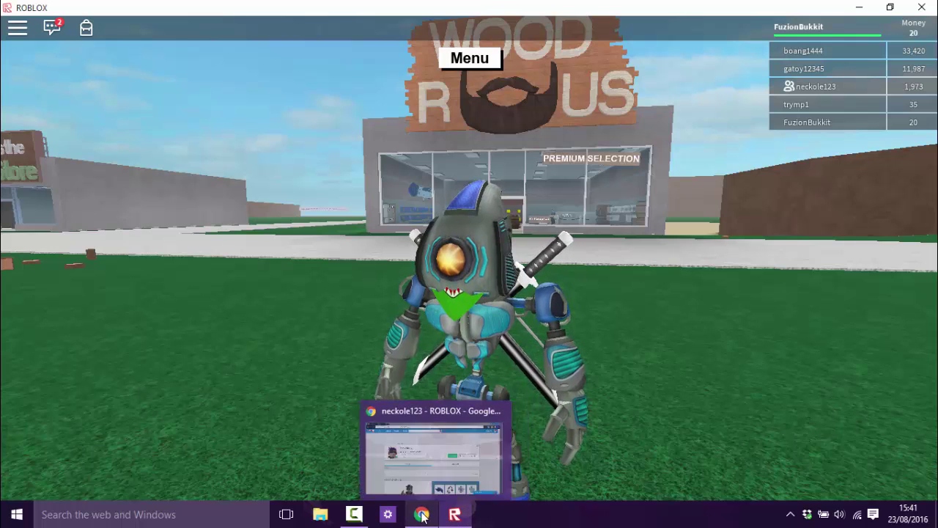
# - Return to the browser, then search Windows for %appdata% (typed as '%daata')
pyautogui.click(422, 515)
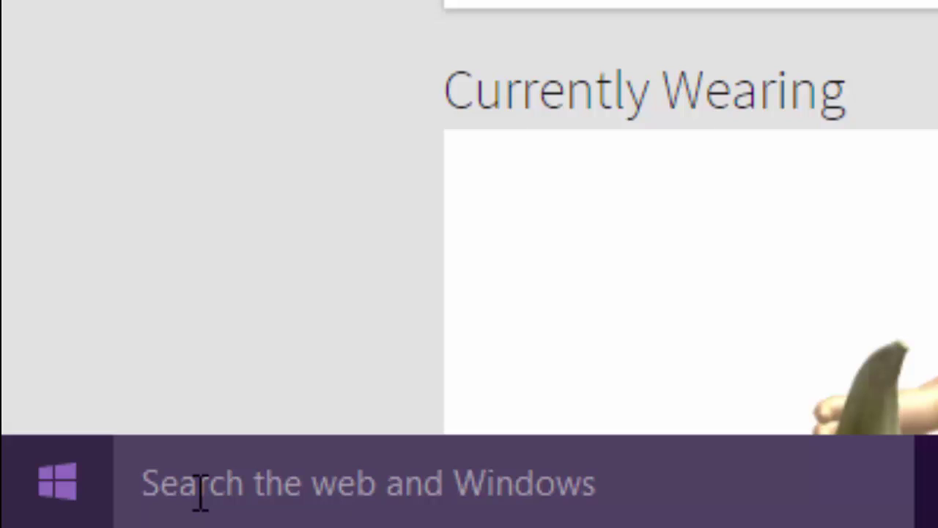
pyautogui.click(199, 488)
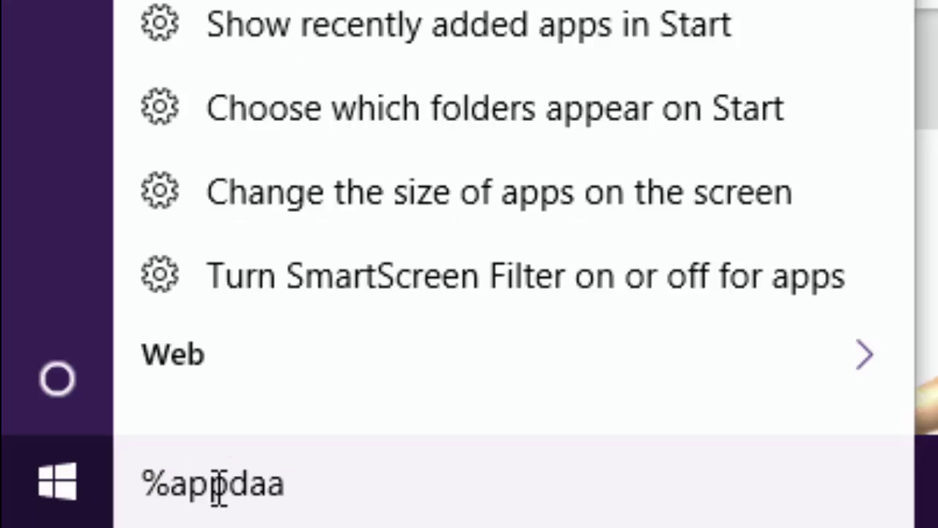
pyautogui.write('ta')
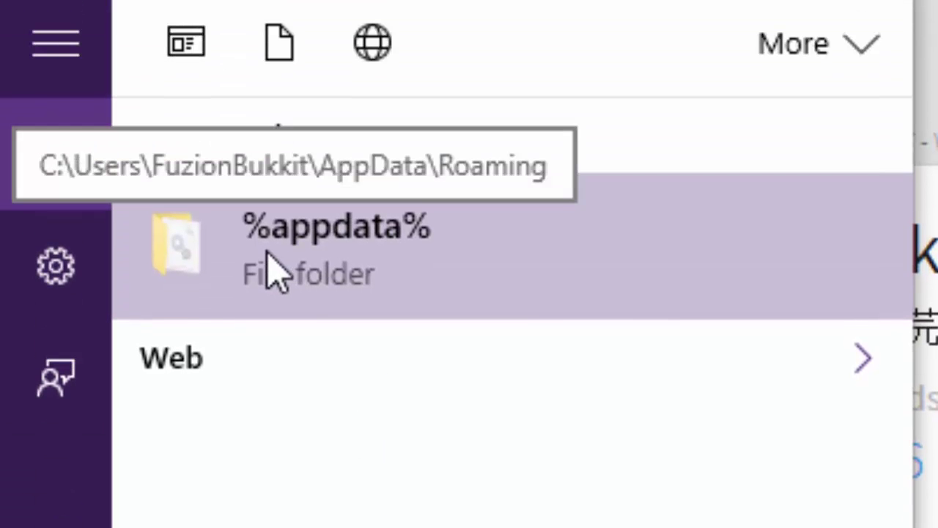
# - Open the Roaming AppData folder from the search results and look through it
pyautogui.click(274, 271)
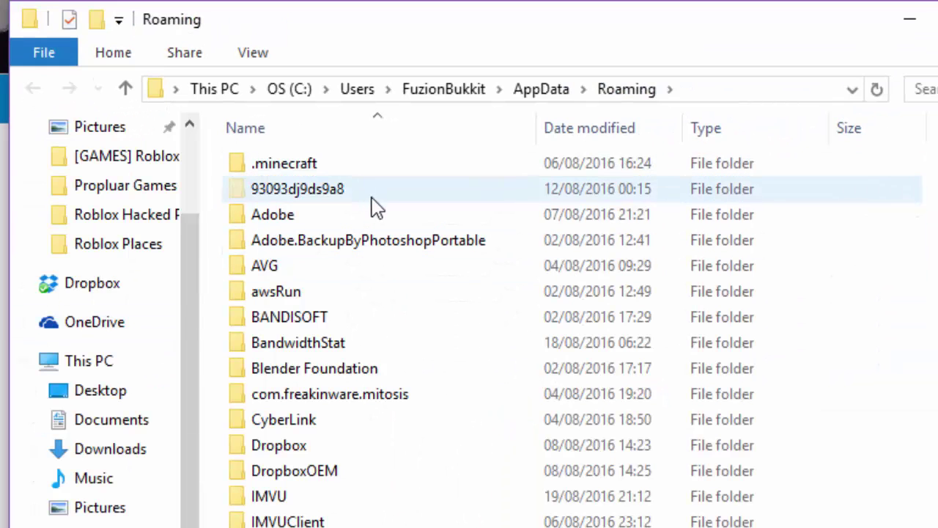
pyautogui.scroll(-4, 316, 396)
pyautogui.scroll(-1, 315, 396)
pyautogui.scroll(4, 314, 394)
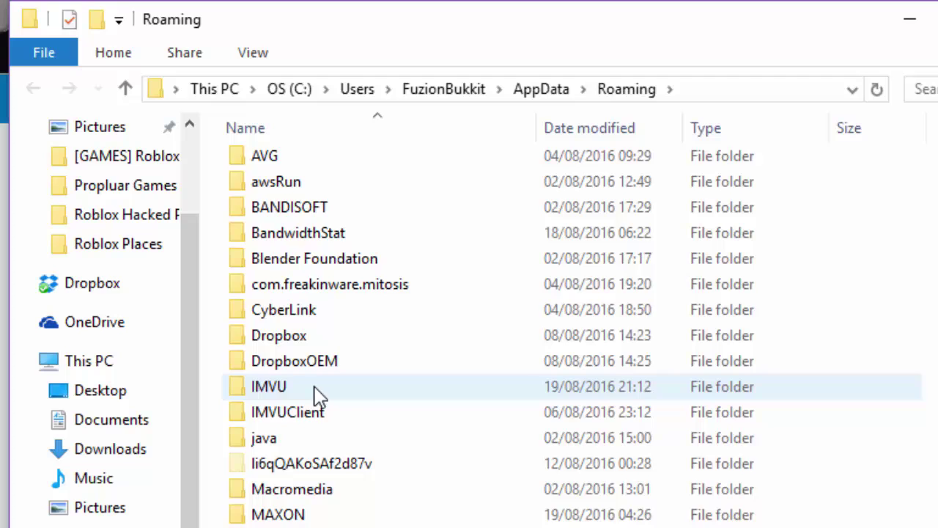
pyautogui.scroll(2, 314, 389)
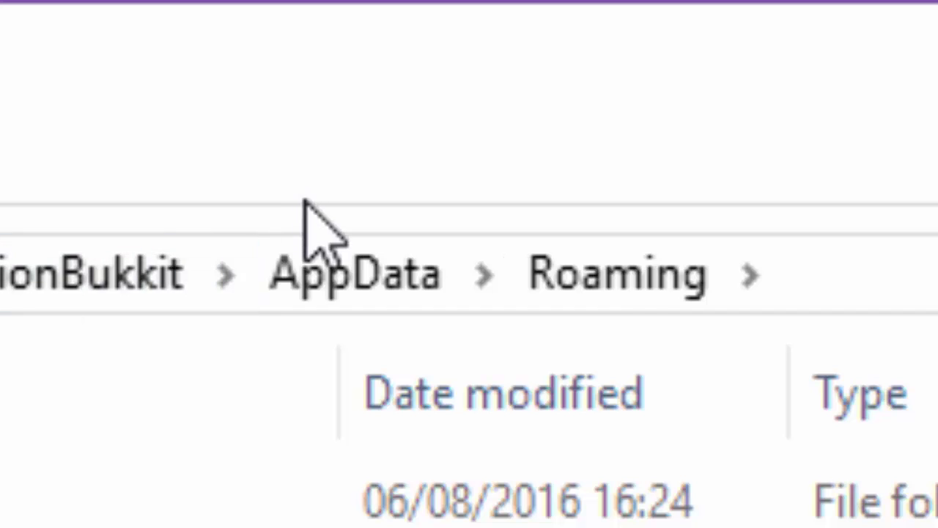
# - Go up to AppData, open Local, and scroll down to the Roblox folder
pyautogui.click(347, 282)
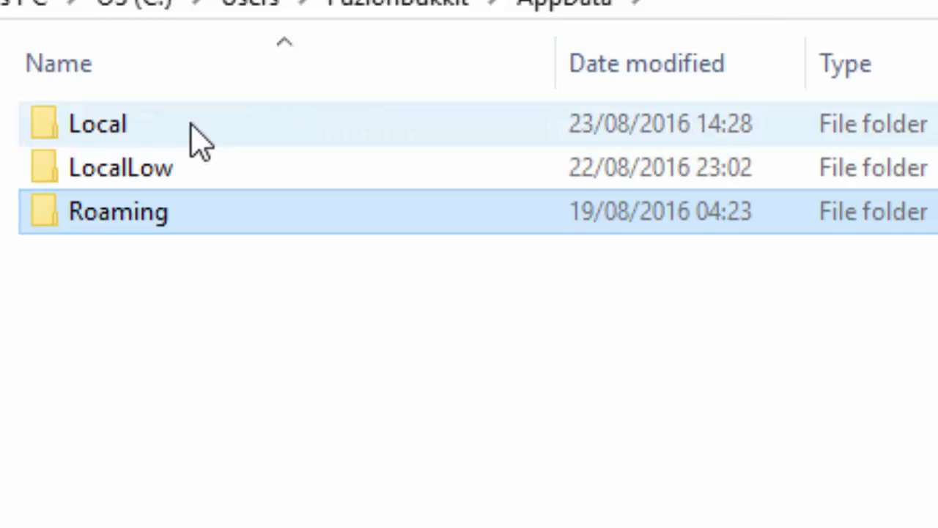
pyautogui.doubleClick(192, 132)
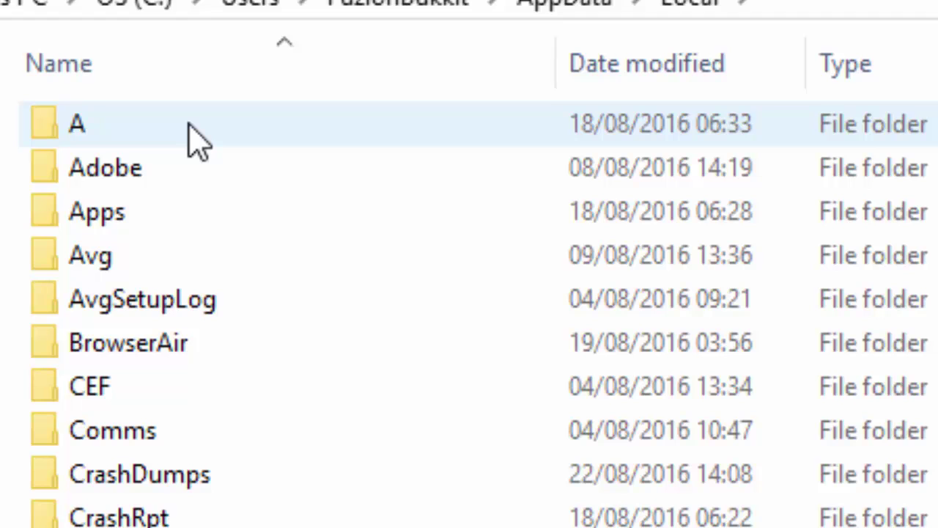
pyautogui.scroll(-1, 125, 96)
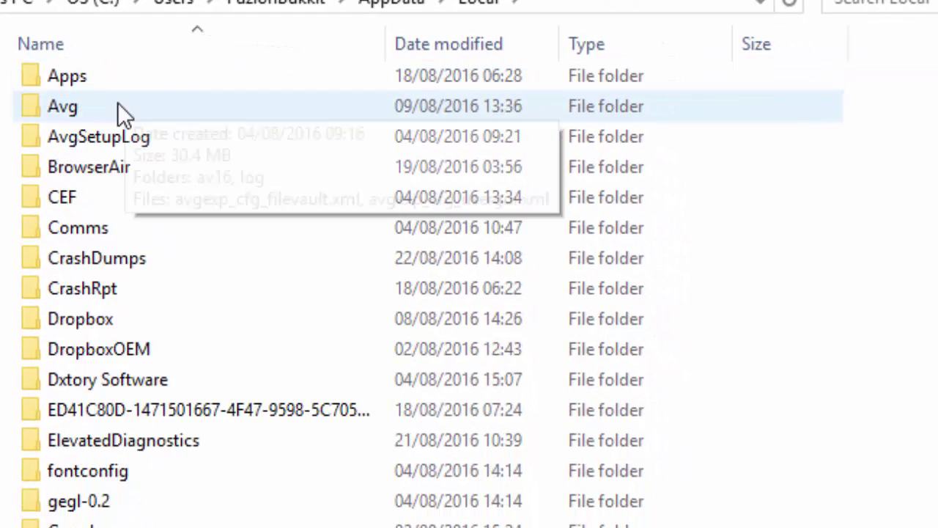
pyautogui.scroll(-2, 114, 128)
pyautogui.scroll(-1, 111, 146)
pyautogui.scroll(-1, 111, 146)
pyautogui.scroll(-1, 111, 146)
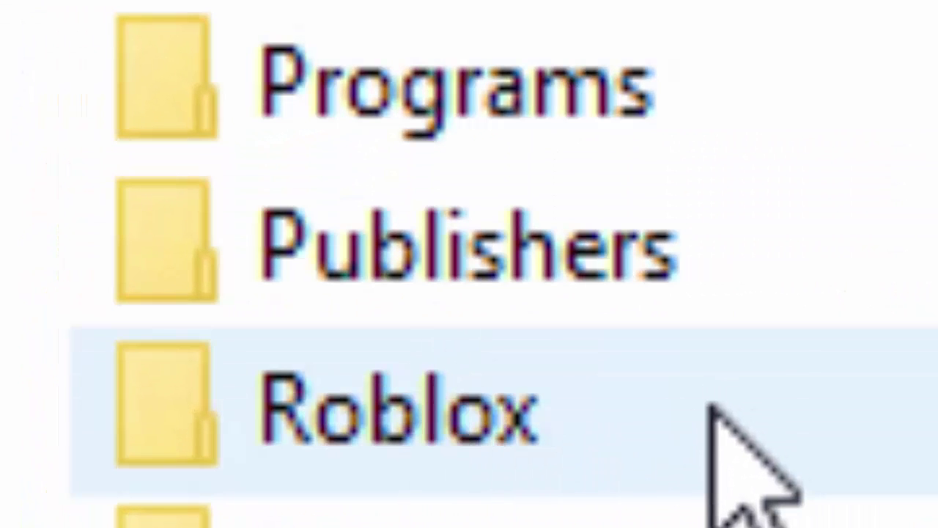
# - Open Roblox > Versions and inspect the first version folder's contents
pyautogui.doubleClick(709, 406)
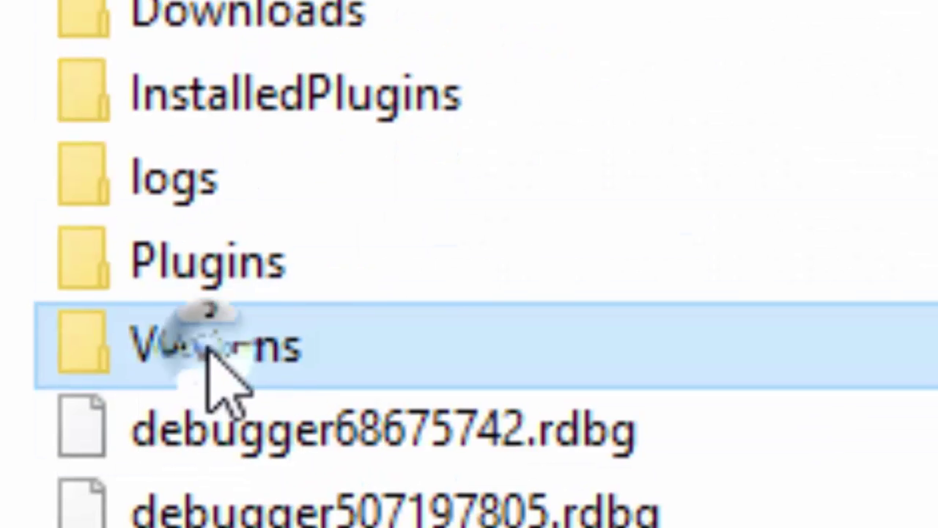
pyautogui.doubleClick(220, 367)
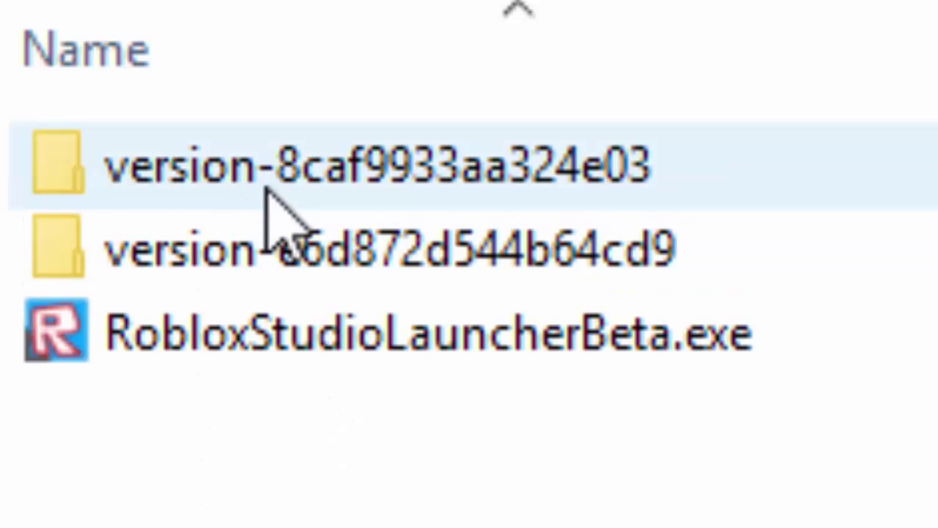
pyautogui.click(352, 180)
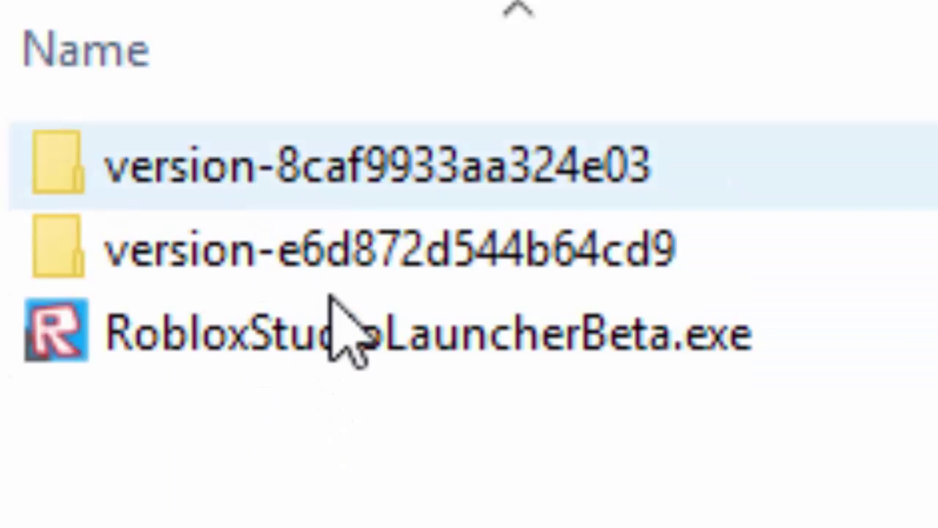
pyautogui.doubleClick(358, 179)
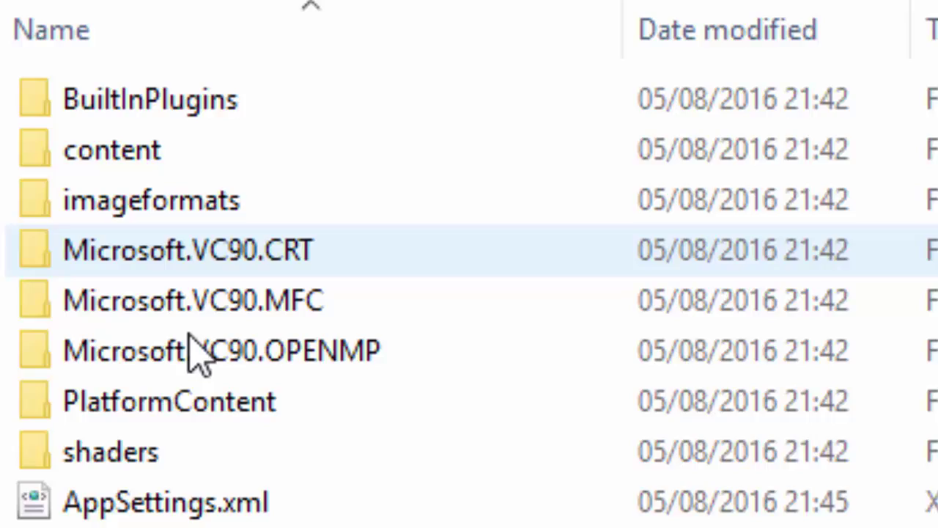
pyautogui.scroll(-2, 198, 356)
pyautogui.scroll(-3, 125, 374)
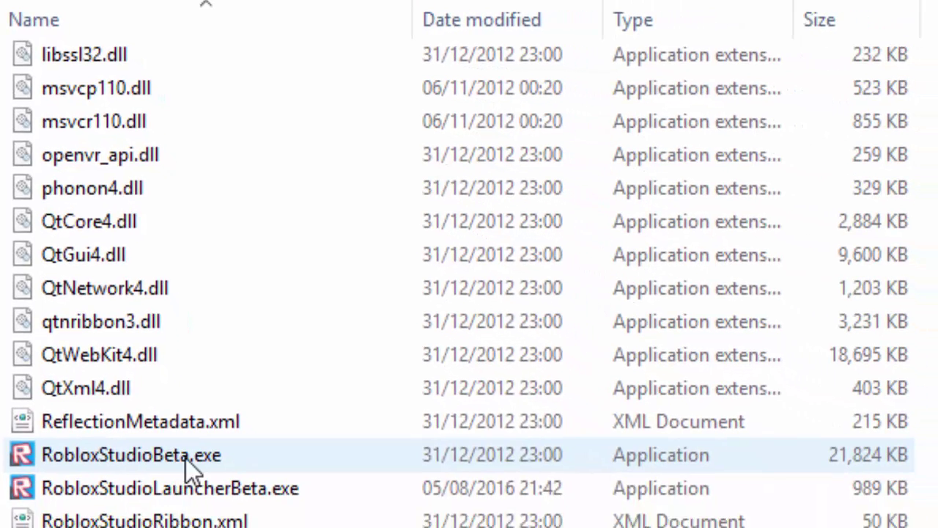
pyautogui.scroll(1, 185, 459)
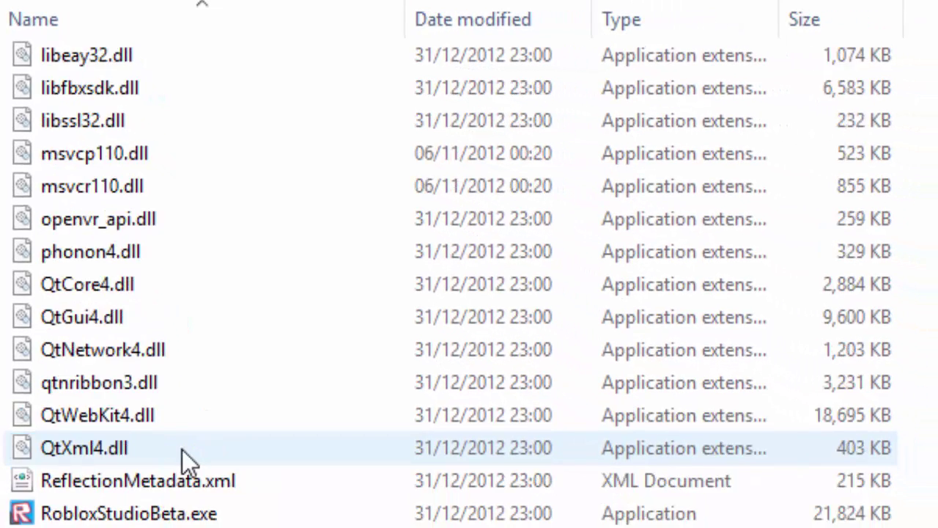
pyautogui.scroll(4, 188, 461)
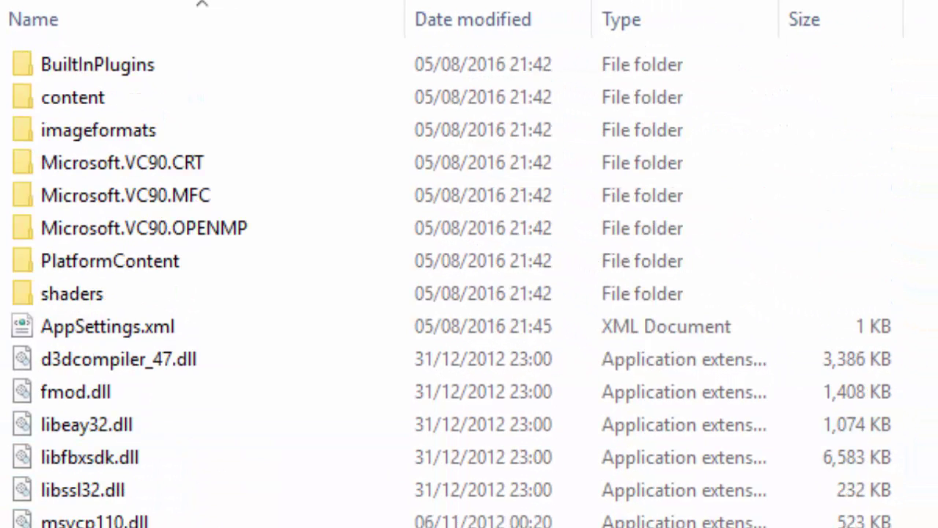
# - Go back to Versions and open the version-e6d872d544b64cd9 folder instead
pyautogui.hotkey('alt', 'Up')
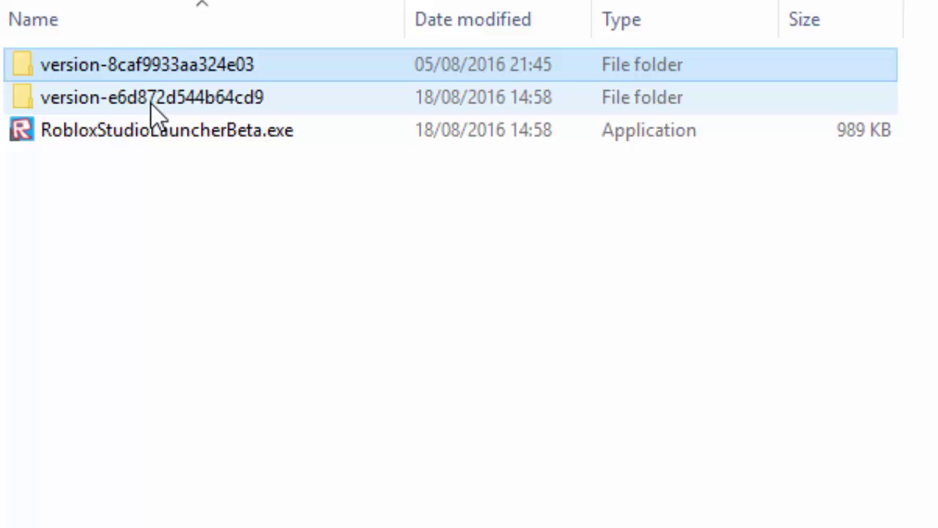
pyautogui.doubleClick(151, 103)
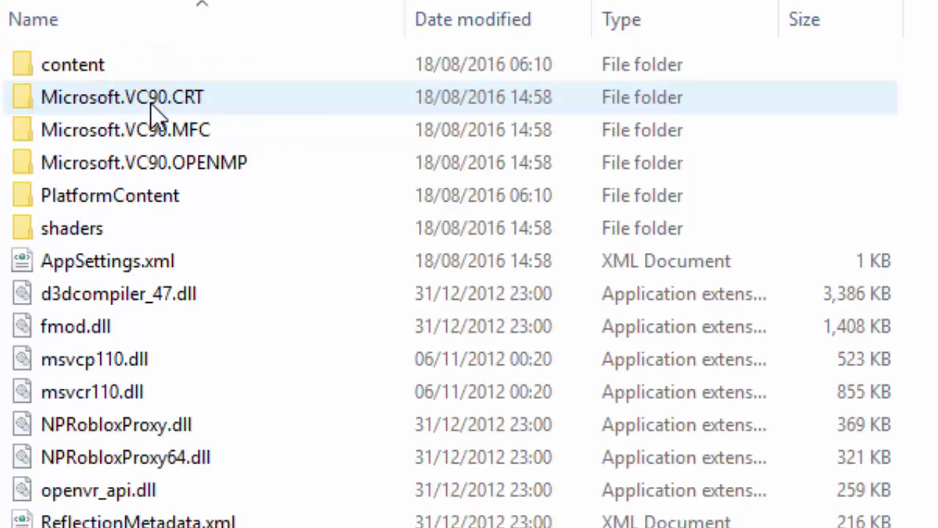
pyautogui.scroll(-2, 152, 104)
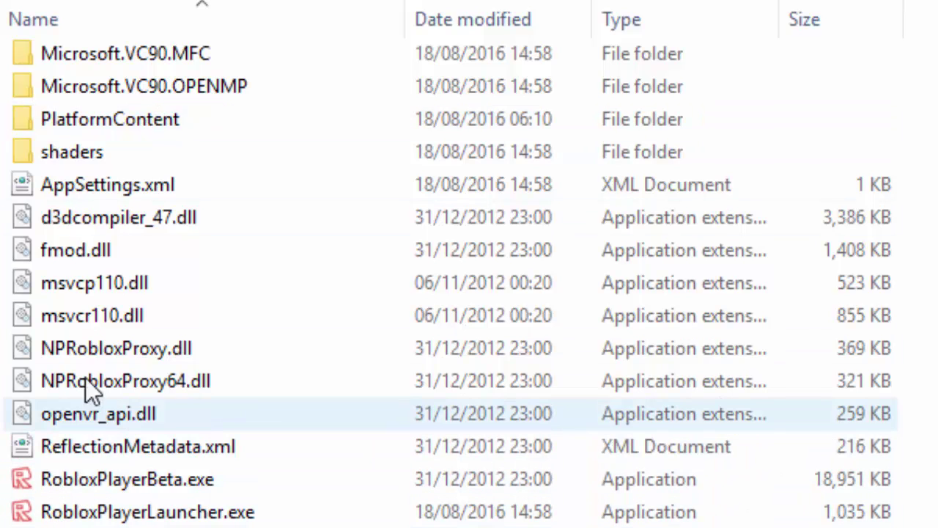
pyautogui.scroll(2, 111, 361)
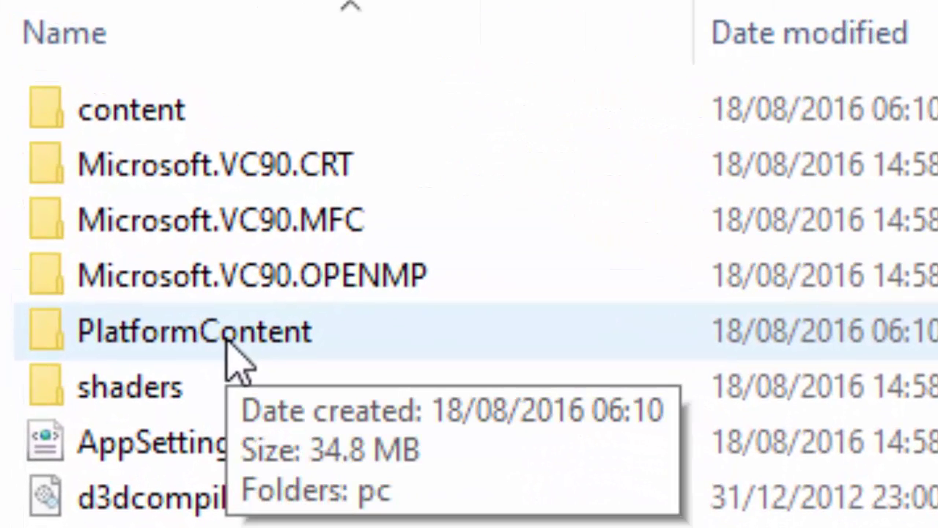
# - Navigate into PlatformContent > pc > textures
pyautogui.doubleClick(228, 343)
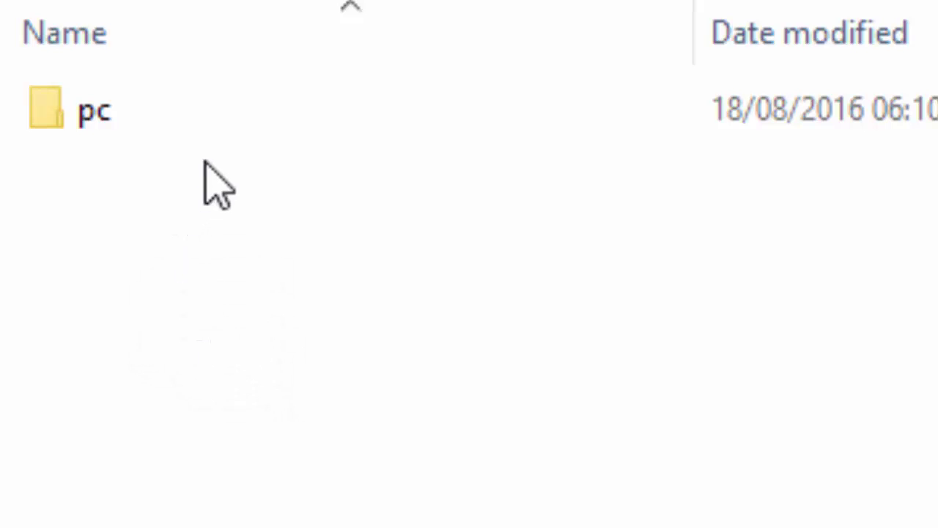
pyautogui.doubleClick(249, 116)
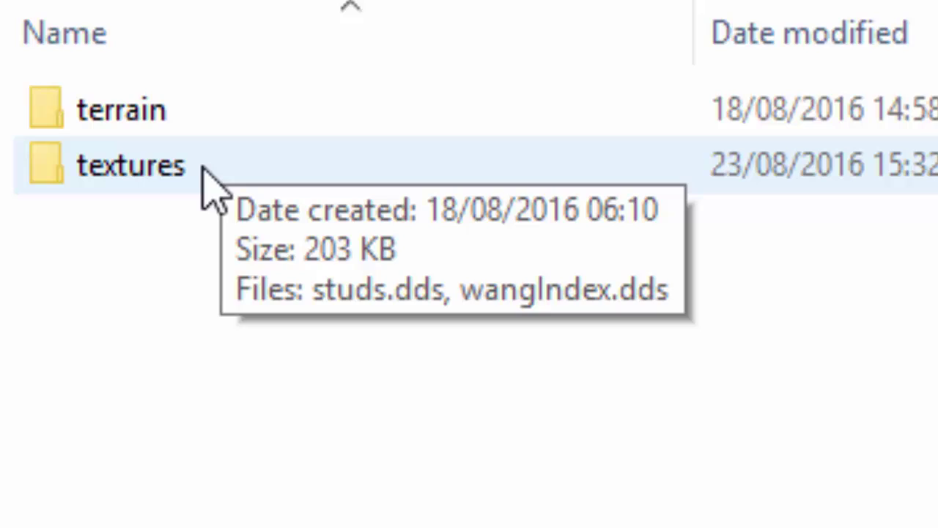
pyautogui.doubleClick(208, 179)
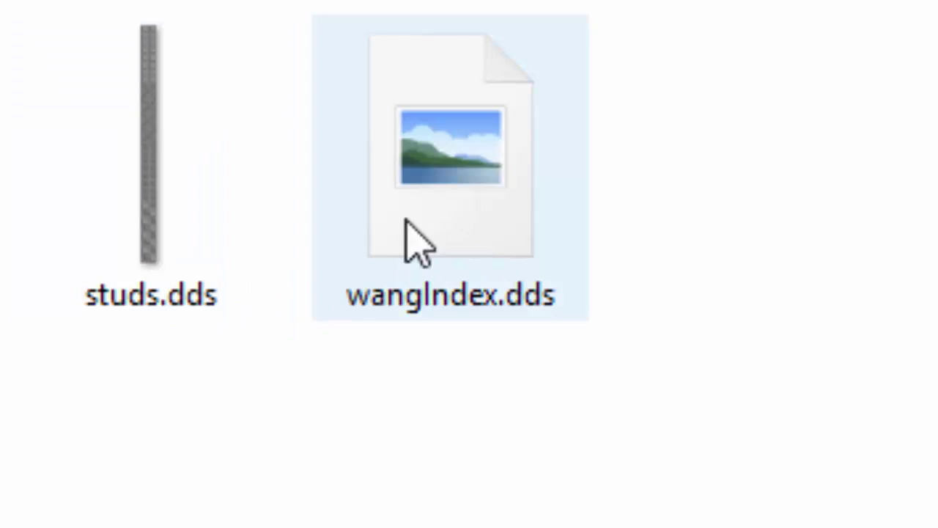
# - Select the studs.dds and wangIndex.dds files in the textures folder
pyautogui.click(197, 249)
pyautogui.click(399, 220)
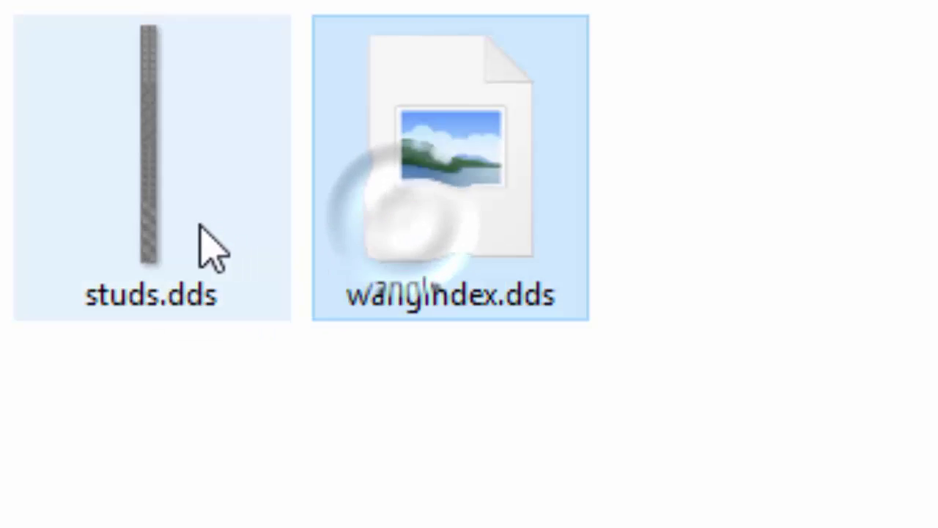
pyautogui.click(205, 234)
pyautogui.click(367, 202)
pyautogui.moveTo(612, 424)
pyautogui.mouseDown()
pyautogui.moveTo(109, 231)
pyautogui.moveTo(168, 220)
pyautogui.mouseUp()
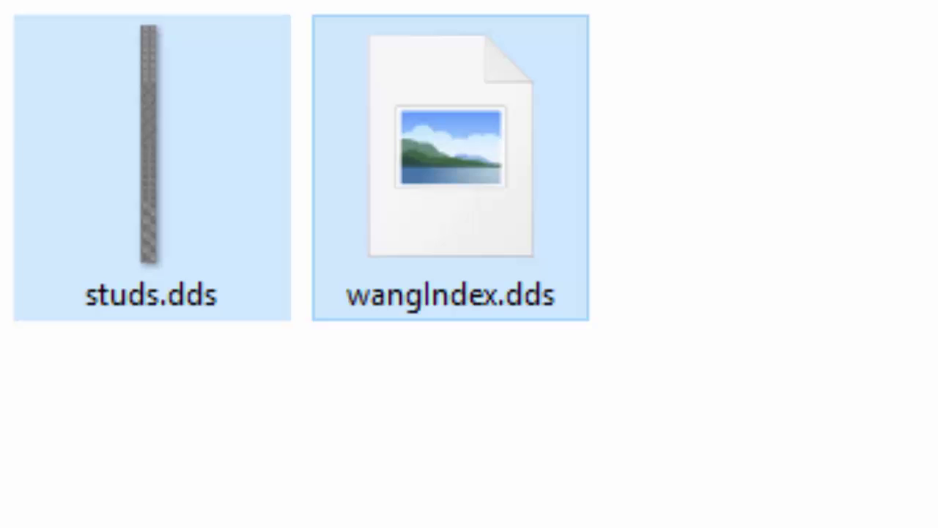
# - Go back up to the version folders and open version-8caf9933aa324e03
pyautogui.hotkey('alt', 'Up')
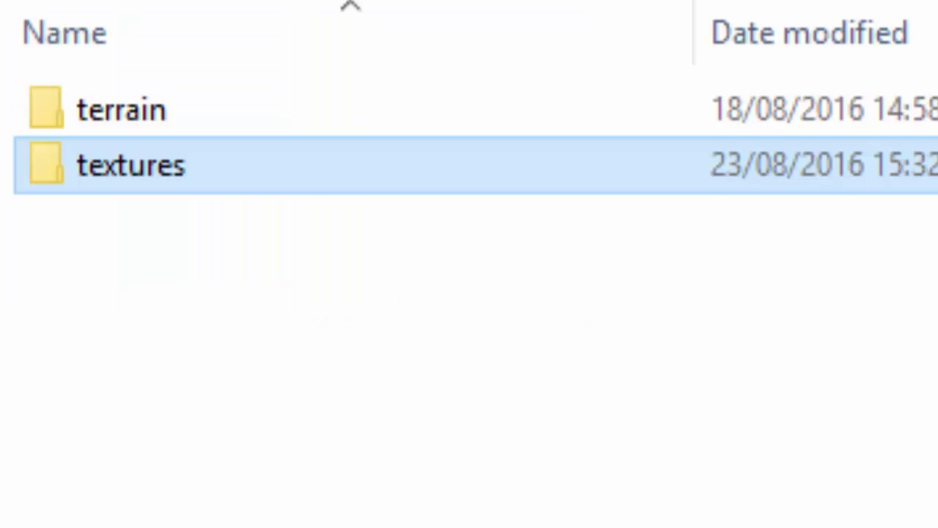
pyautogui.hotkey('alt', 'Up')
pyautogui.hotkey('alt', 'Up')
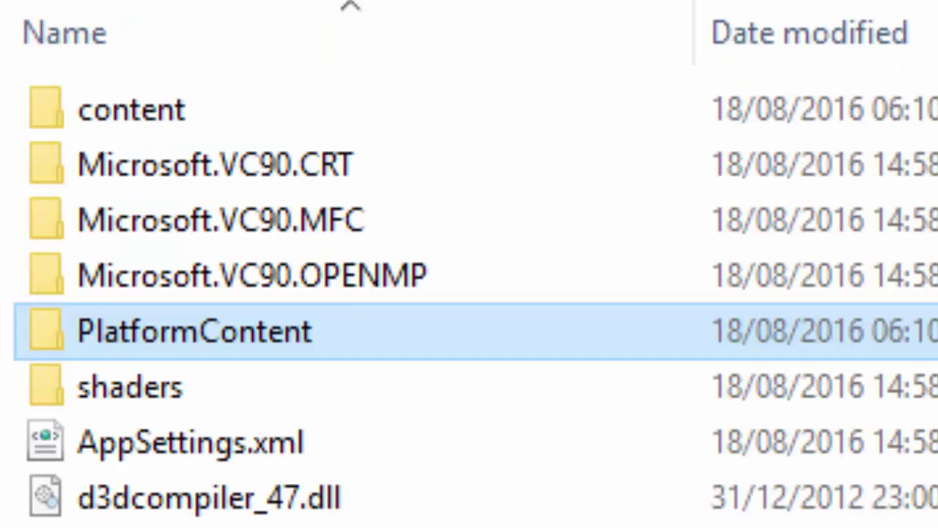
pyautogui.hotkey('alt', 'Up')
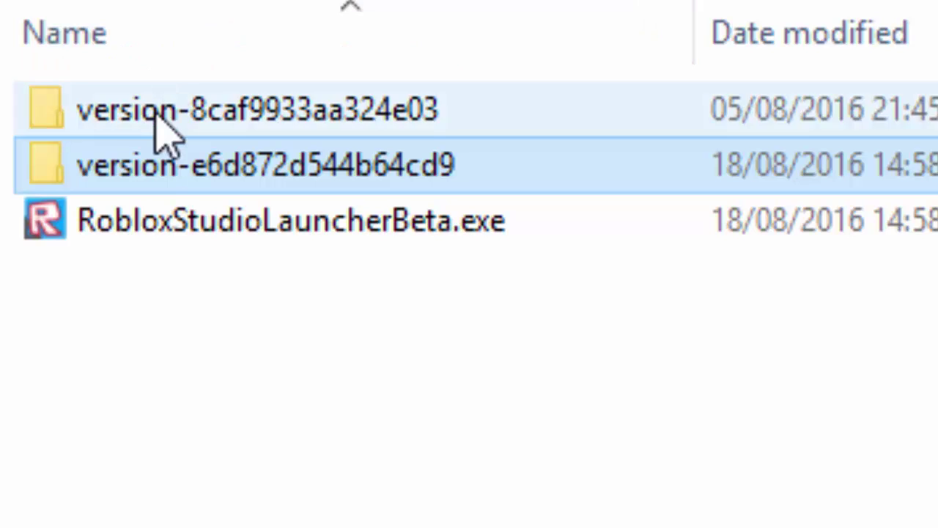
pyautogui.doubleClick(154, 112)
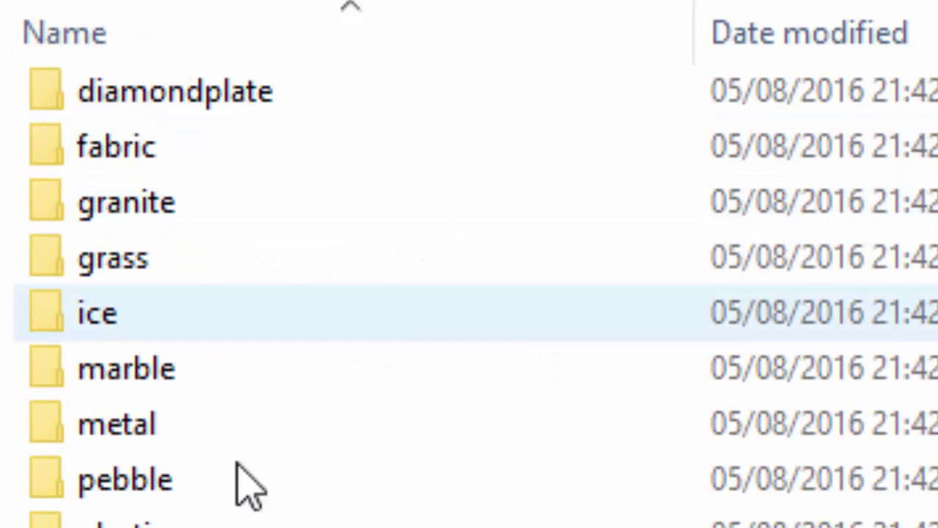
# - Select all material folders from aluminum through woodplanks, excluding the .dds files
pyautogui.scroll(2, 220, 411)
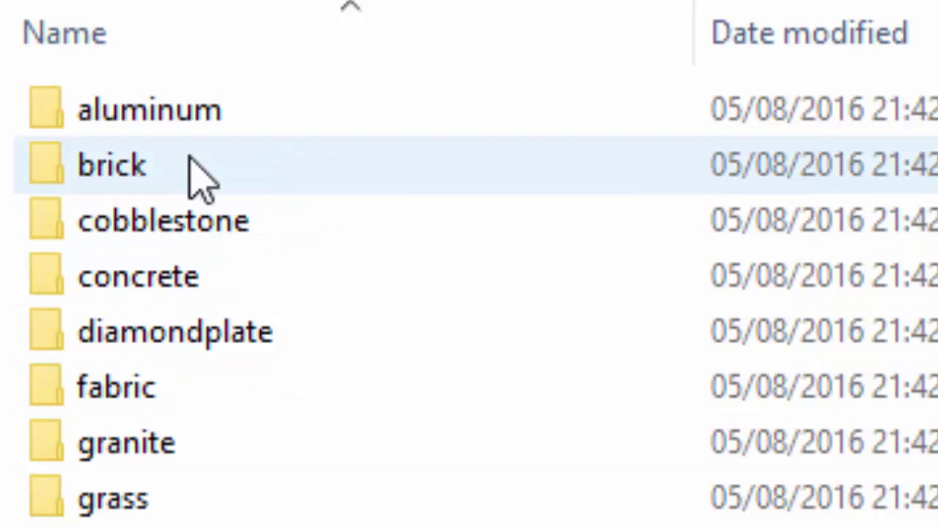
pyautogui.click(191, 117)
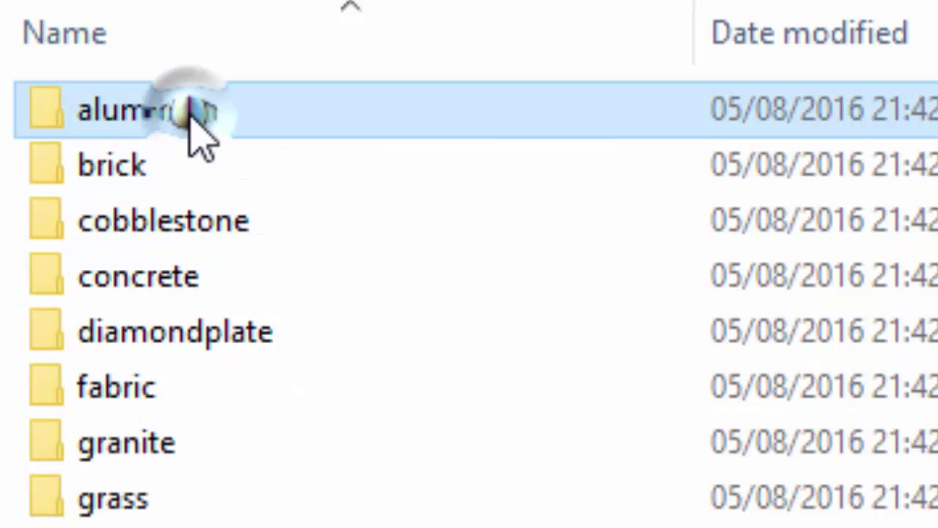
pyautogui.moveTo(439, 110); pyautogui.dragTo(193, 493)
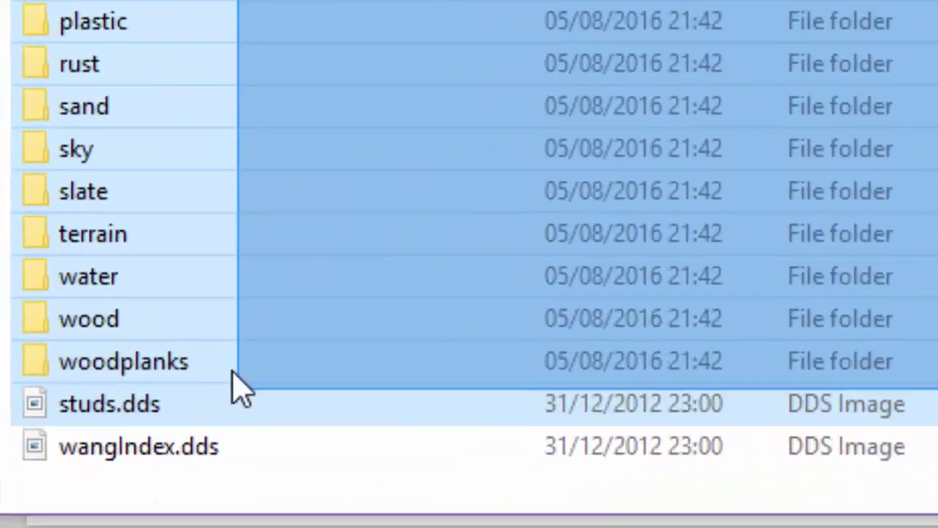
pyautogui.moveTo(193, 493); pyautogui.dragTo(135, 440)
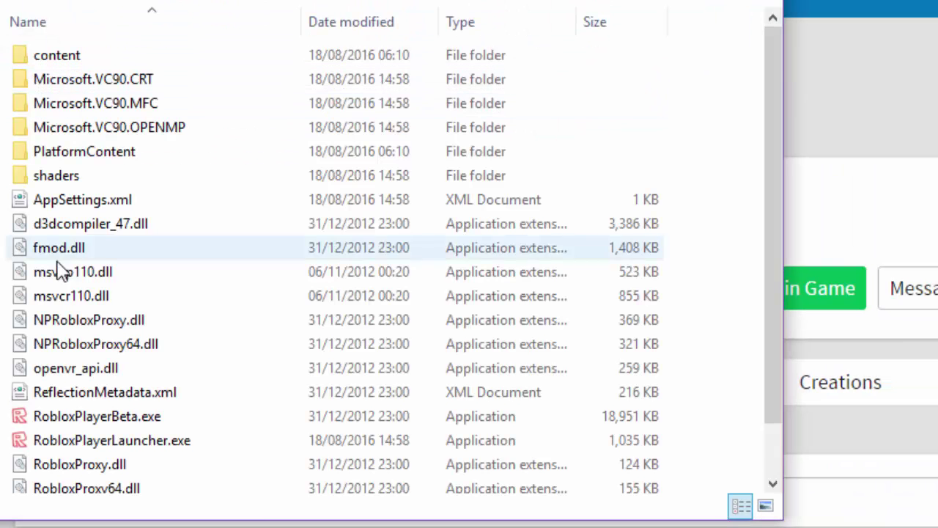
# - Open this Roblox version's PlatformContent folder
pyautogui.scroll(-1, 64, 279)
pyautogui.scroll(1, 70, 267)
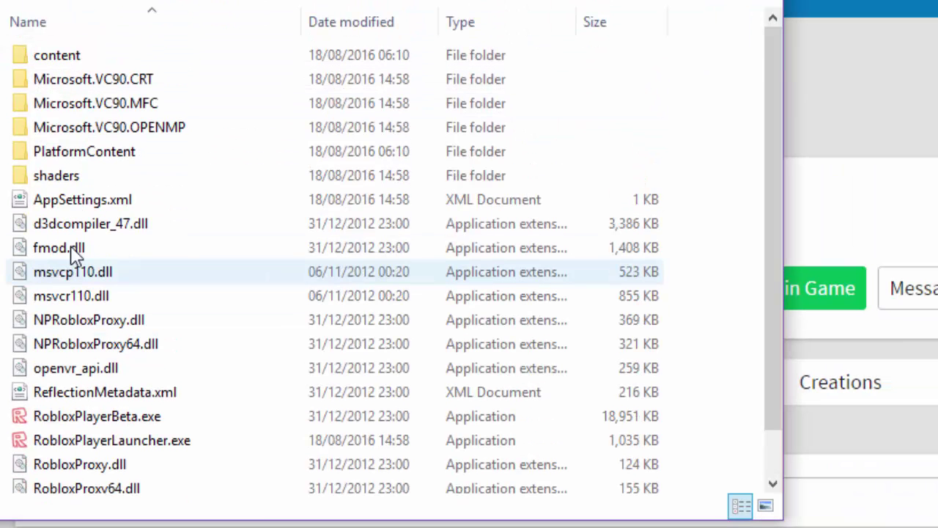
pyautogui.doubleClick(98, 154)
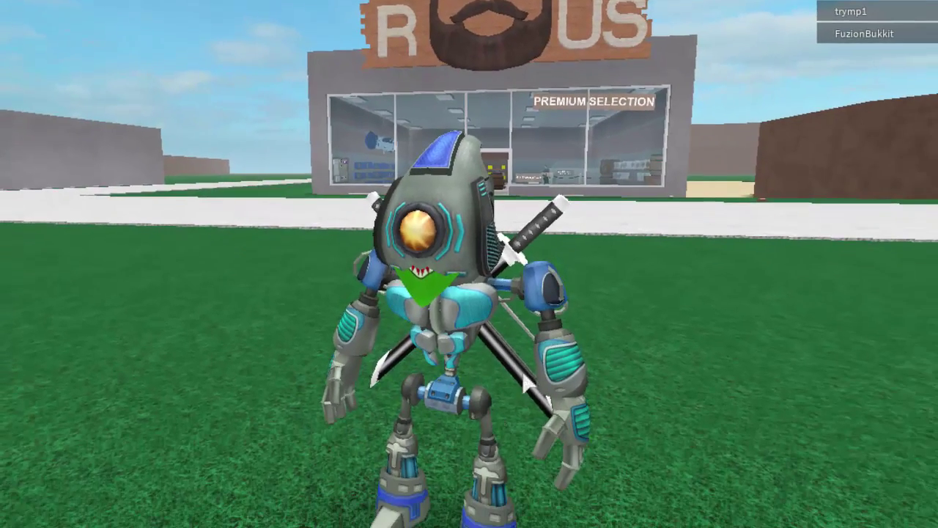
pyautogui.press('w')
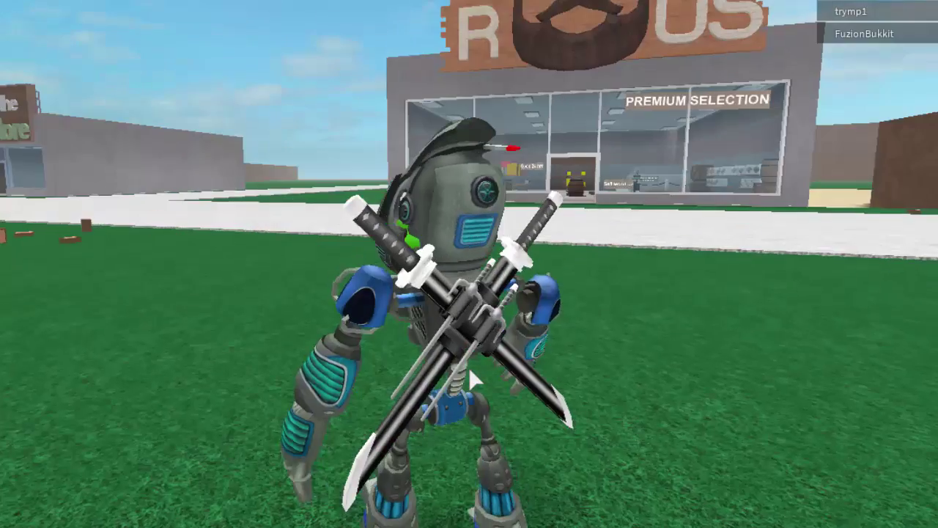
pyautogui.press('s')
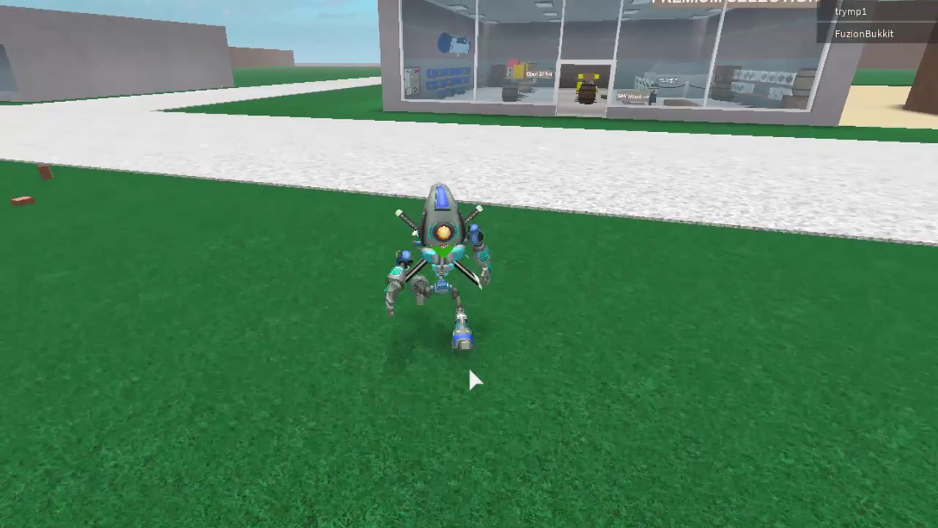
pyautogui.press('s')
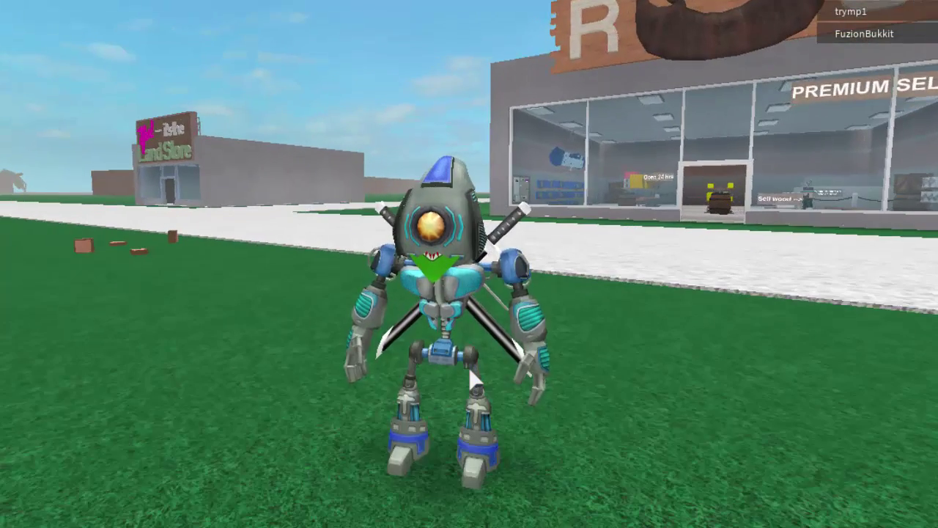
pyautogui.press('Left')
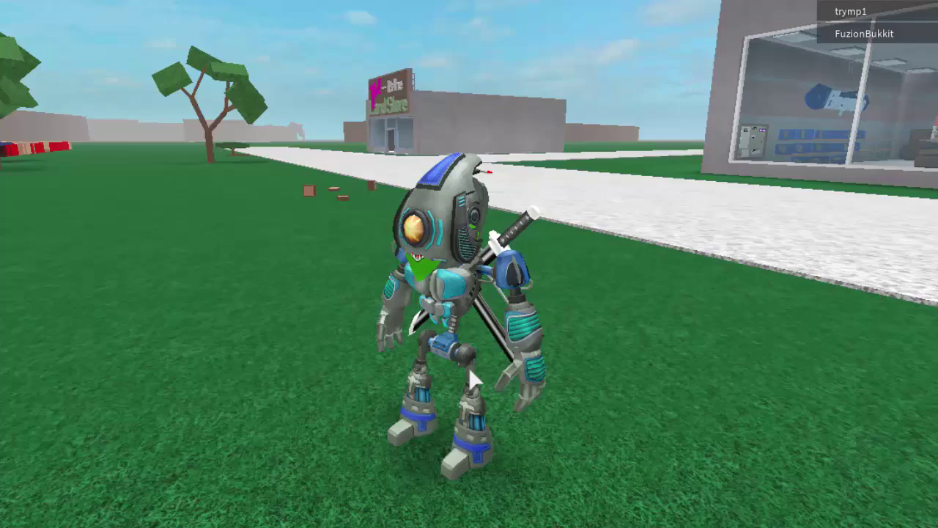
pyautogui.press('Left')
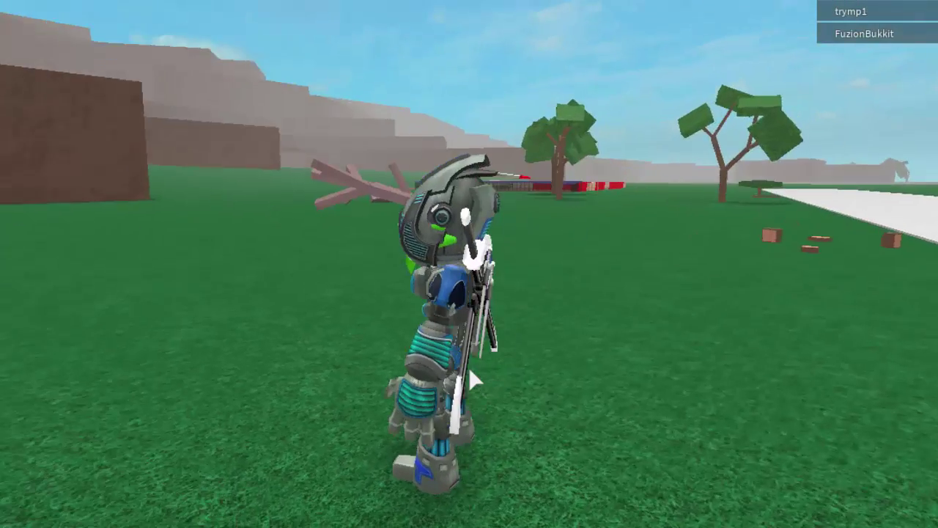
pyautogui.press('Left')
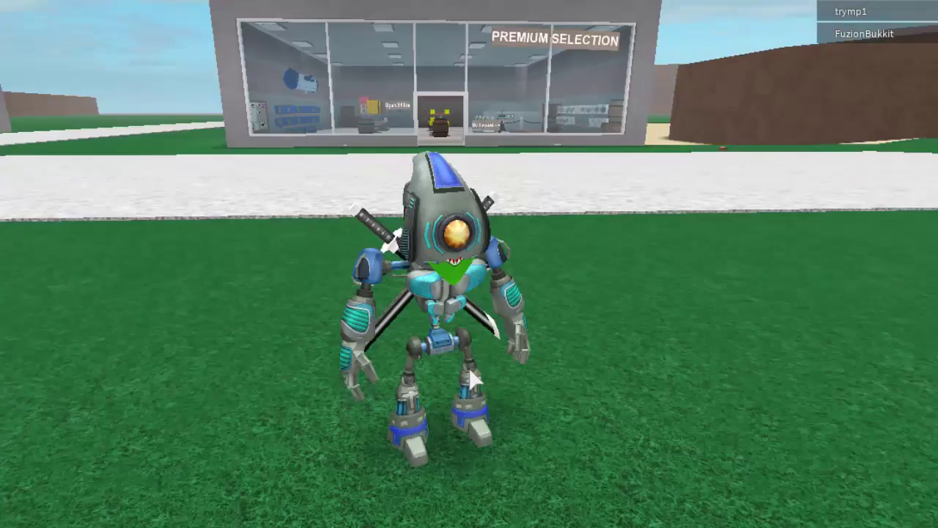
pyautogui.press('Left')
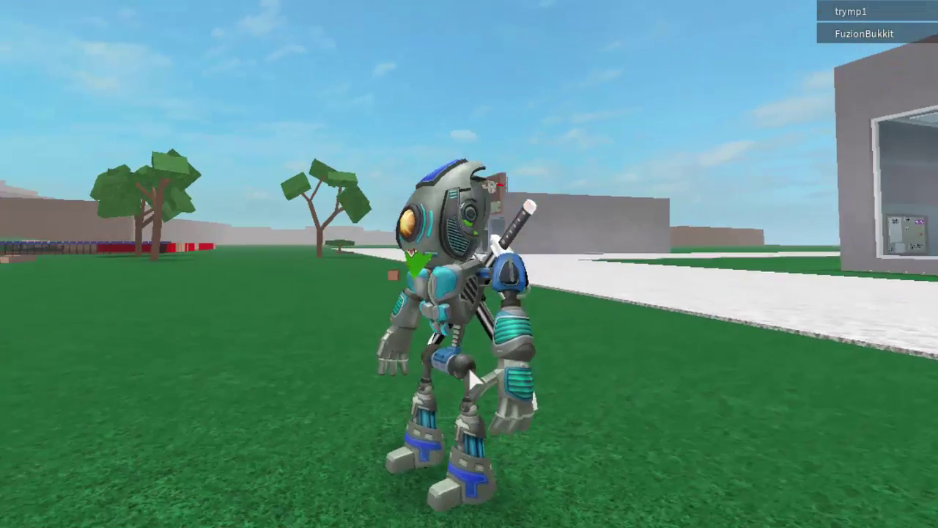
pyautogui.scroll(5, 473, 378)
pyautogui.scroll(-5, 473, 379)
pyautogui.press('Right')
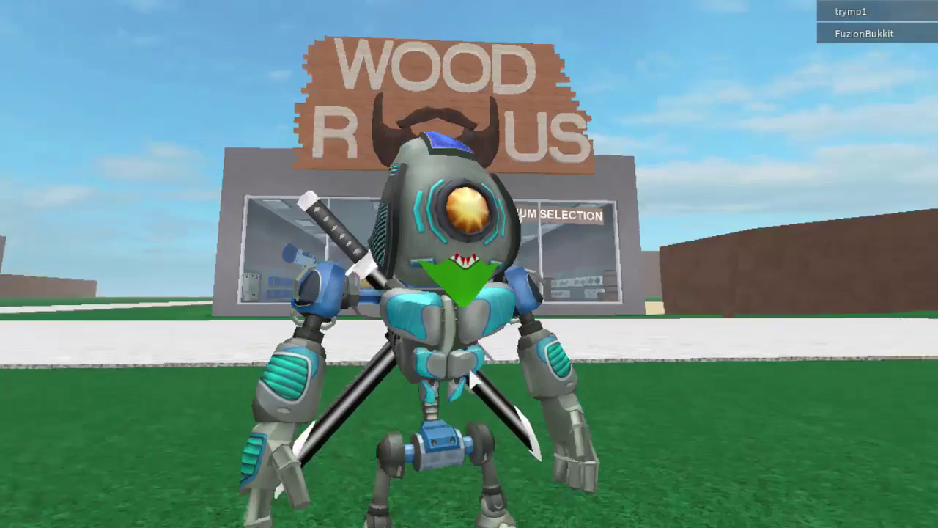
pyautogui.press('Right')
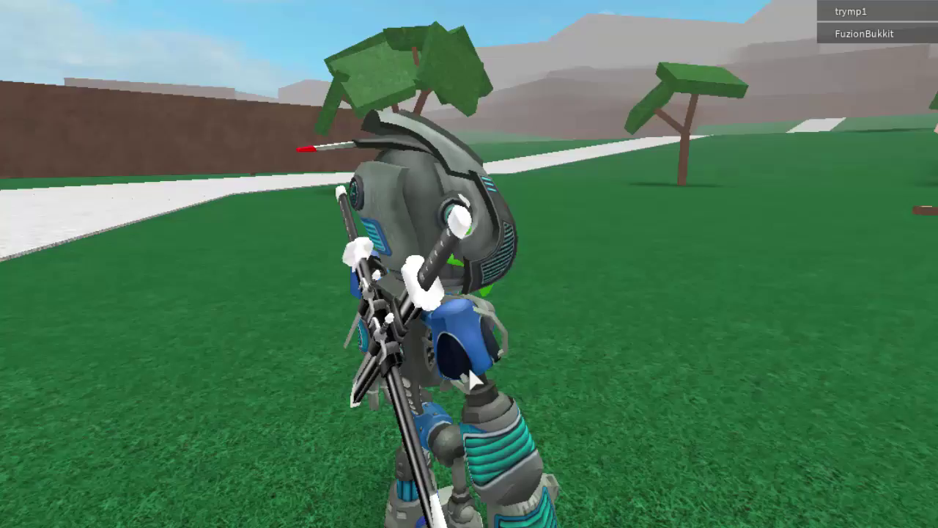
pyautogui.press('Right')
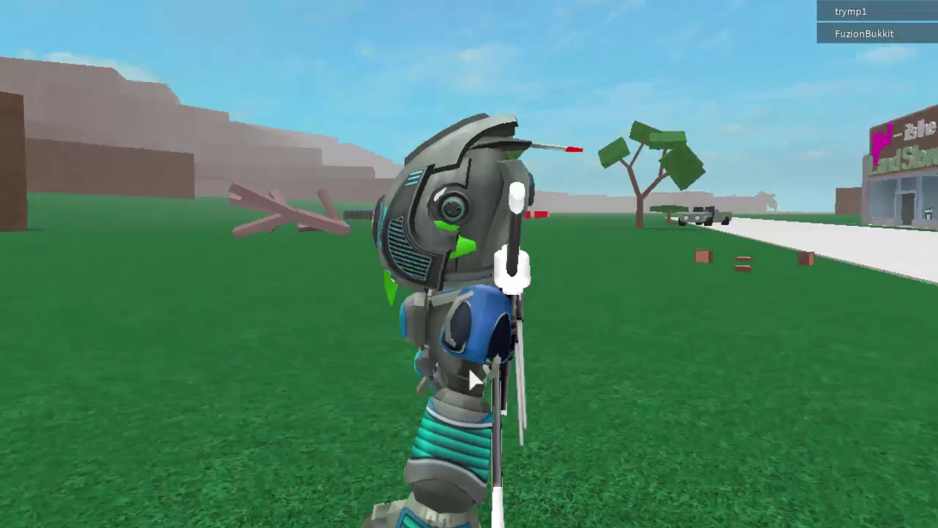
pyautogui.press('Right')
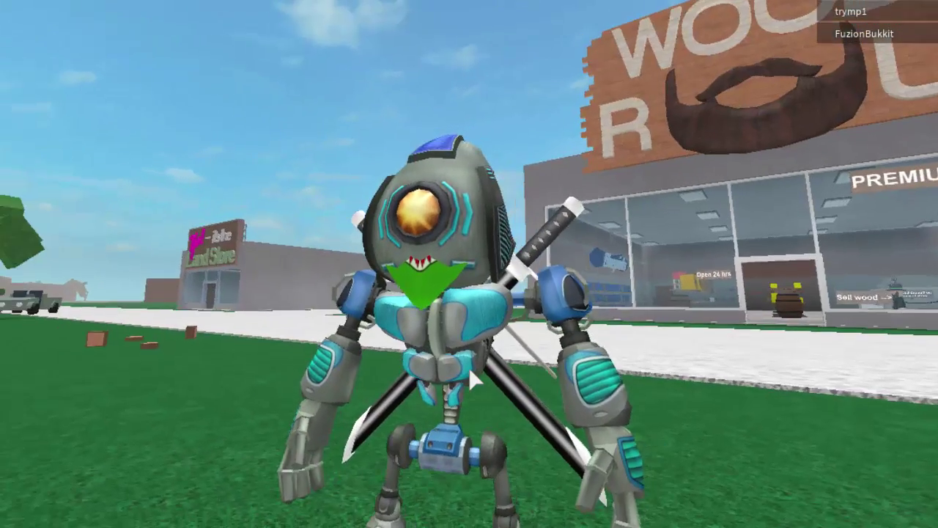
pyautogui.press('Left')
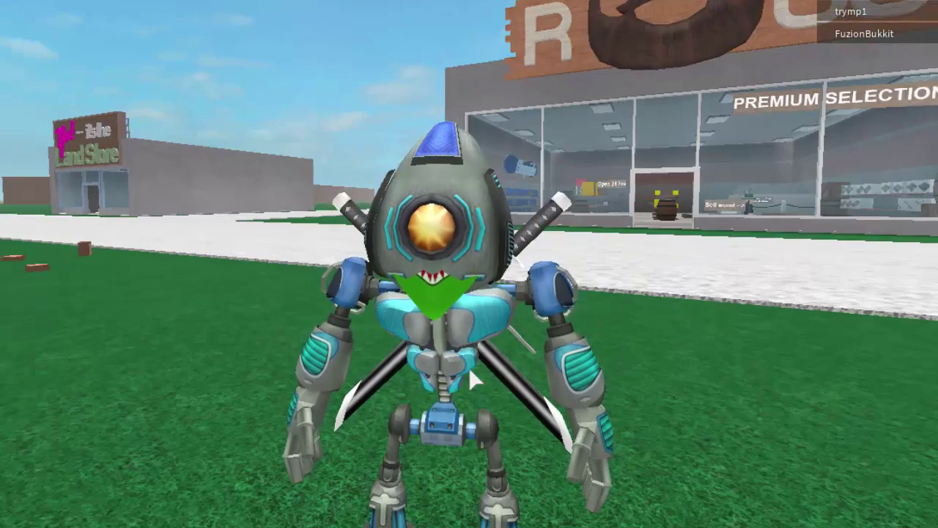
pyautogui.press('Right')
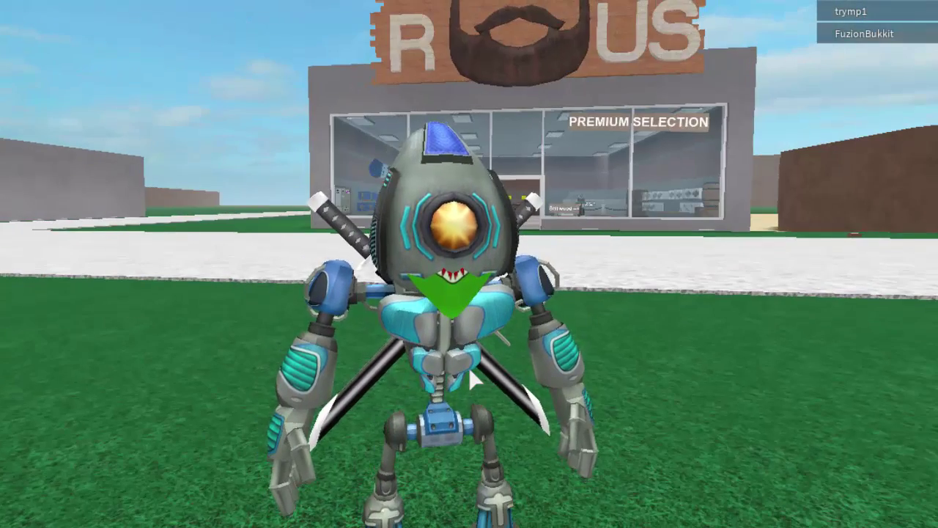
pyautogui.press('w')
pyautogui.press('s')
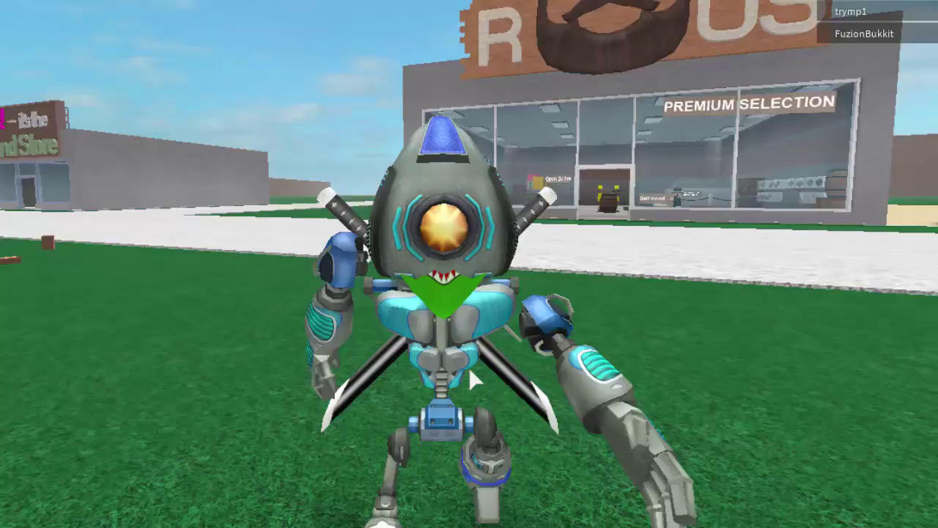
pyautogui.press('Left')
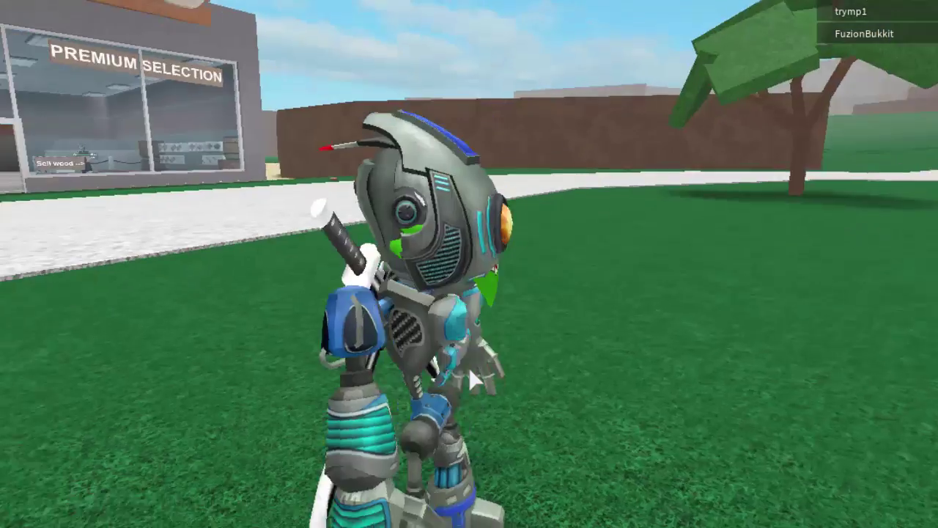
pyautogui.press('Left')
pyautogui.press('s')
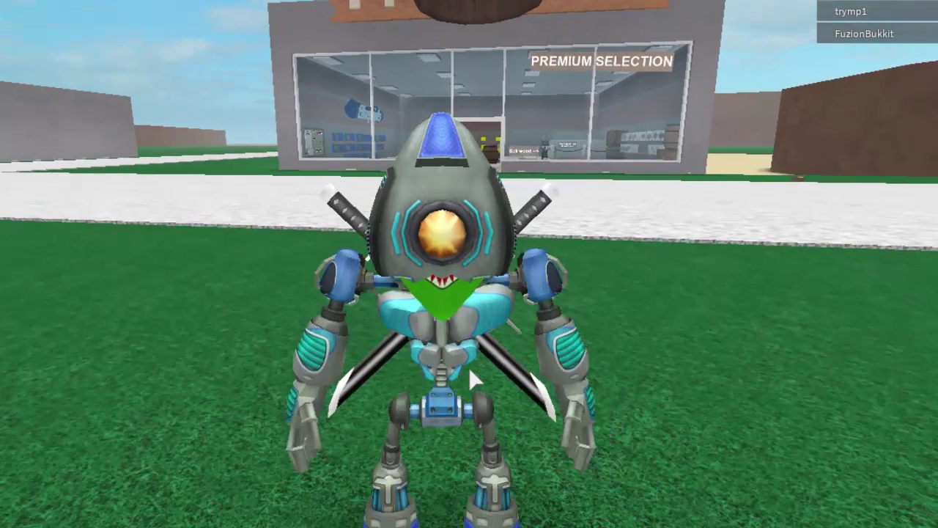
pyautogui.scroll(-2, 470, 367)
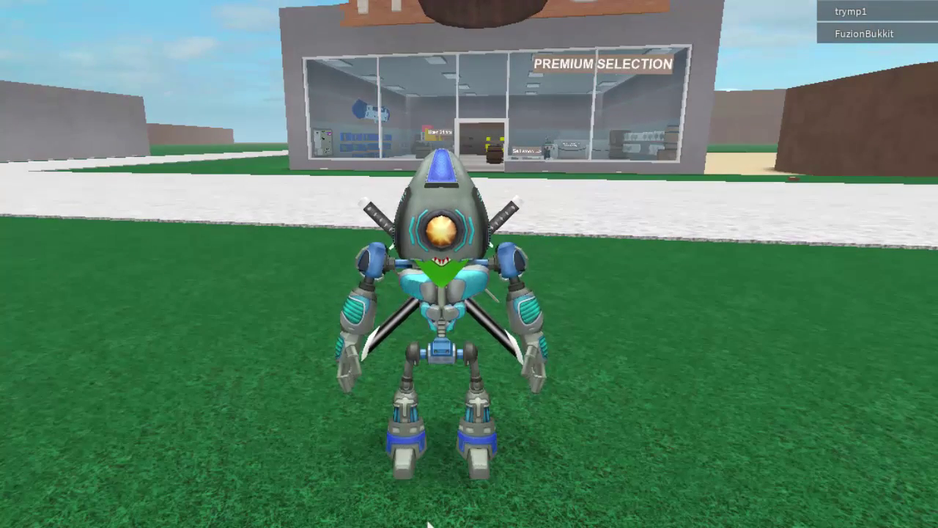